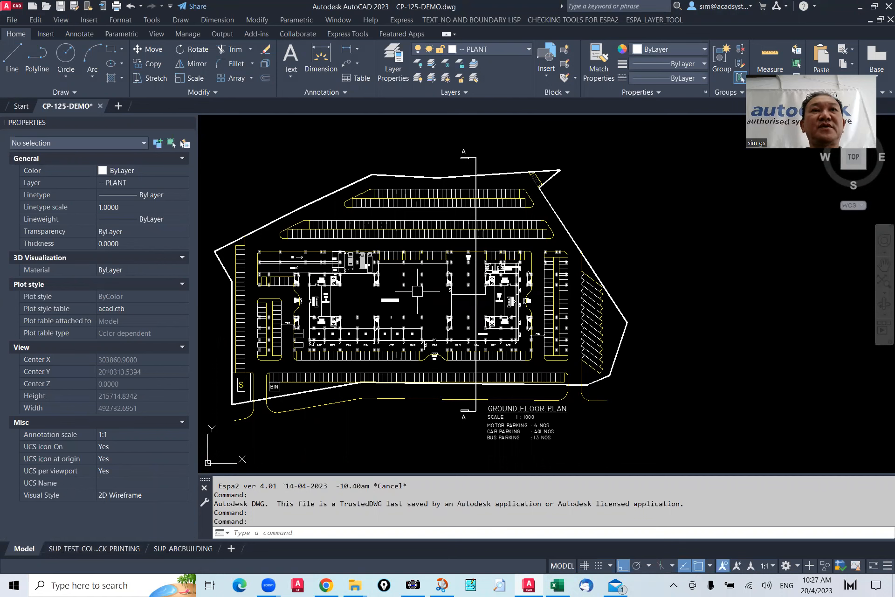
Examine the SUP_TEST_COLORBLACK_PRINTING layout, then inspect the layer and colour of a road line in model space
{"action": "left_click", "coordinate": [92, 549]}
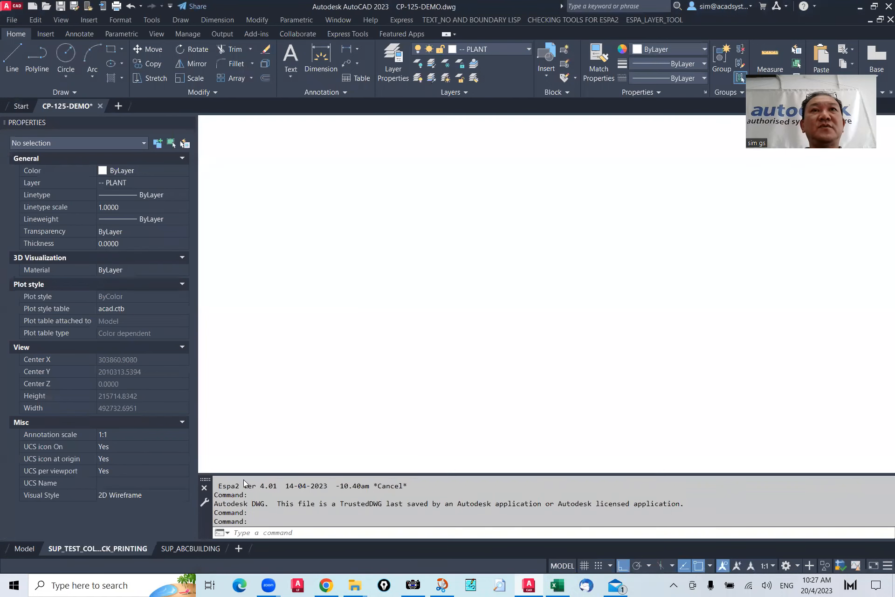
{"action": "scroll", "coordinate": [435, 399], "scroll_direction": "up", "scroll_amount": 3}
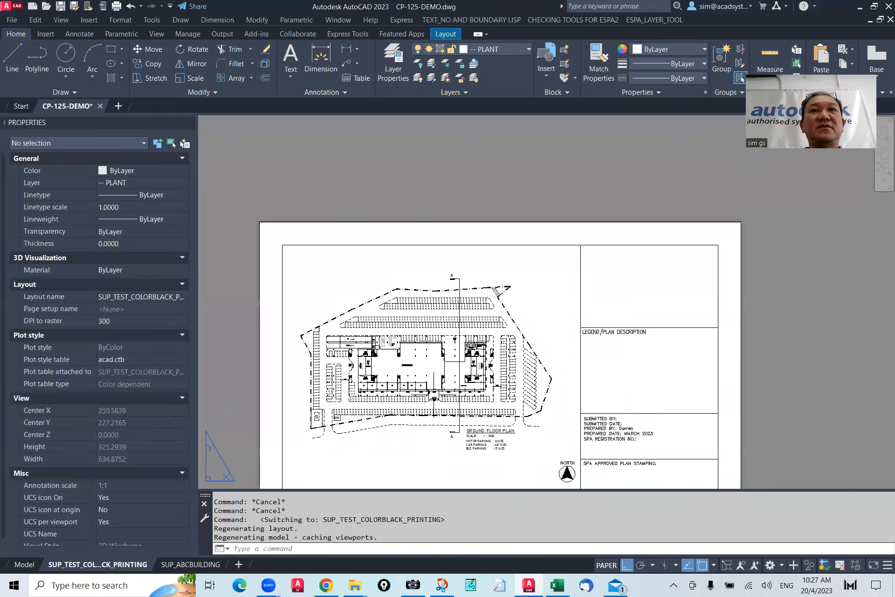
{"action": "middle_click_drag", "start_coordinate": [435, 396], "coordinate": [457, 320]}
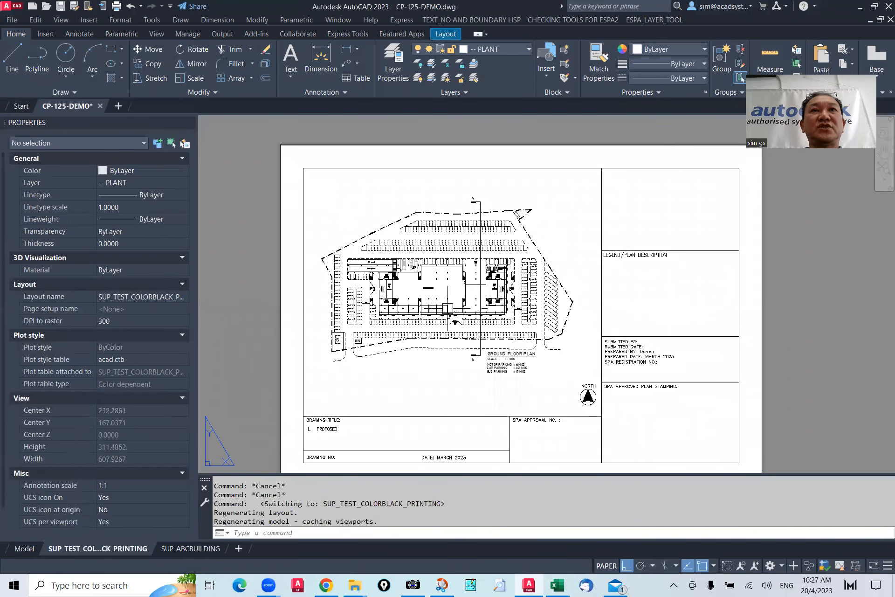
{"action": "left_click", "coordinate": [28, 549]}
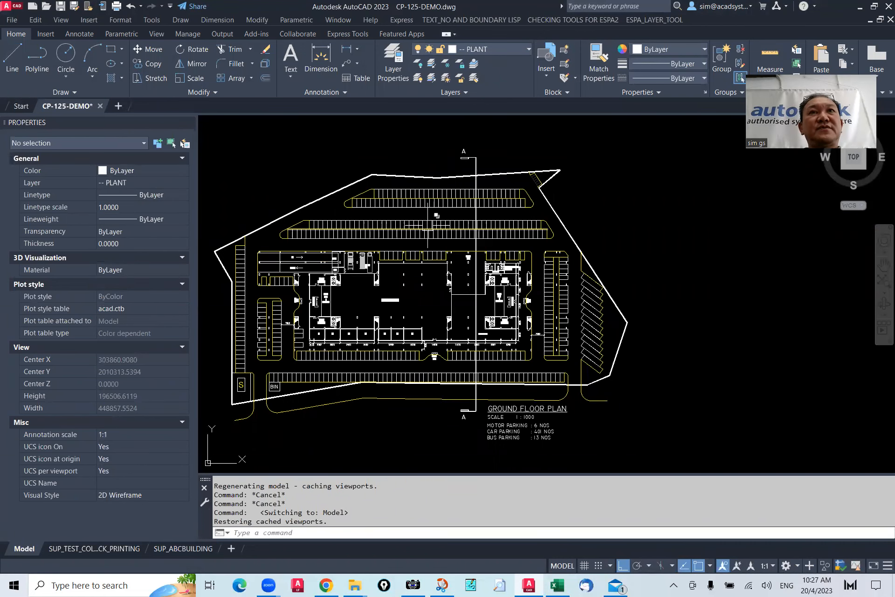
{"action": "scroll", "coordinate": [372, 231], "scroll_direction": "up", "scroll_amount": 3}
{"action": "left_click", "coordinate": [350, 162]}
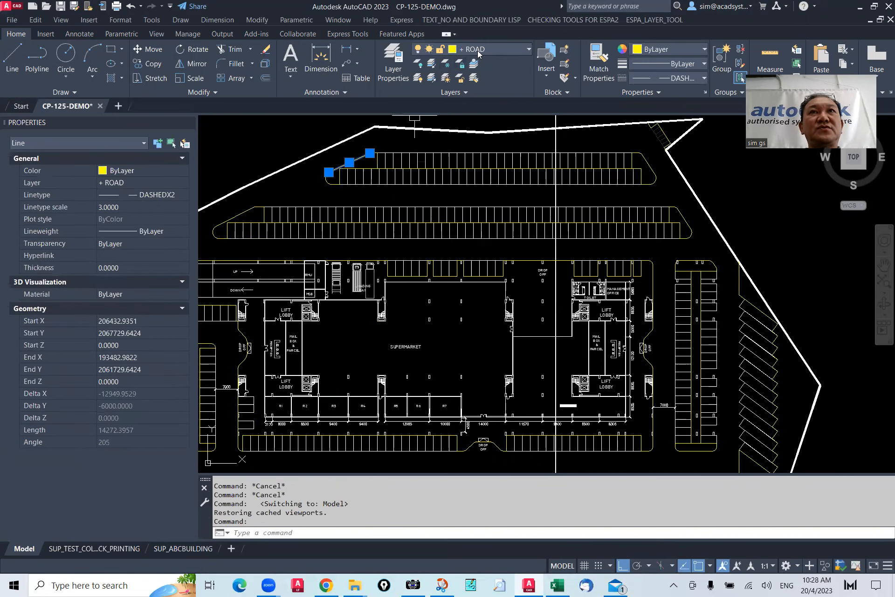
Examine how the same parking and road lines appear in the SUP_TEST_COLORBLACK_PRINTING layout and inspect the plan's viewport frame
{"action": "left_click", "coordinate": [101, 550]}
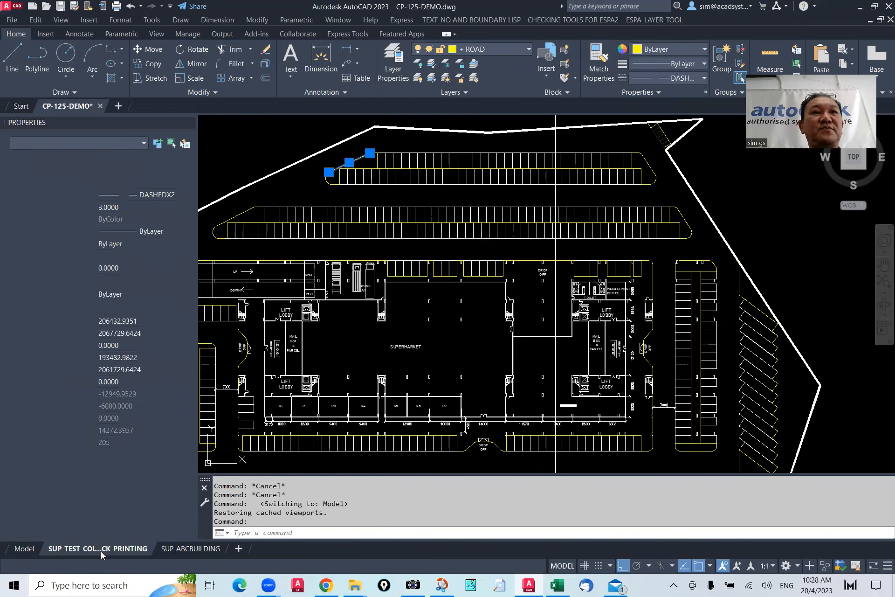
{"action": "scroll", "coordinate": [363, 196], "scroll_direction": "up", "scroll_amount": 5}
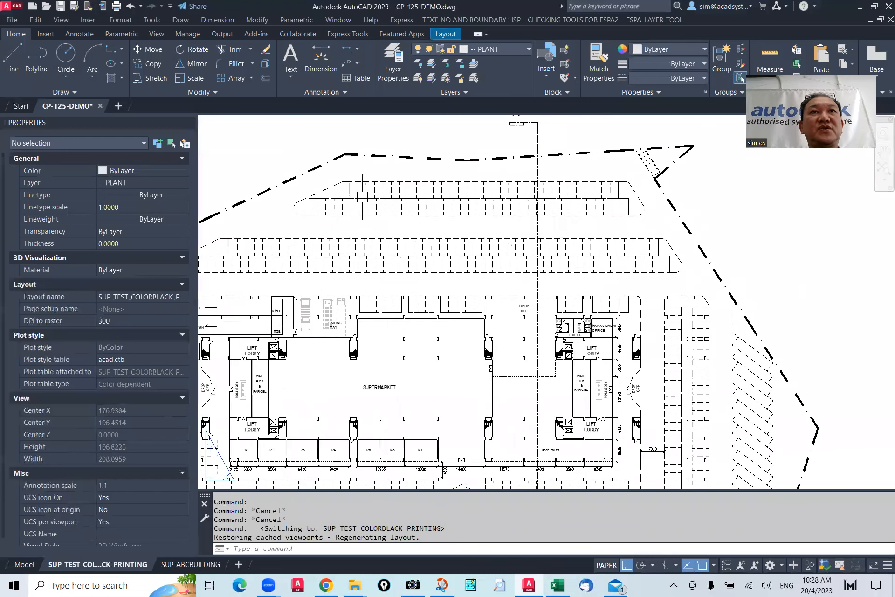
{"action": "scroll", "coordinate": [329, 216], "scroll_direction": "down", "scroll_amount": 4}
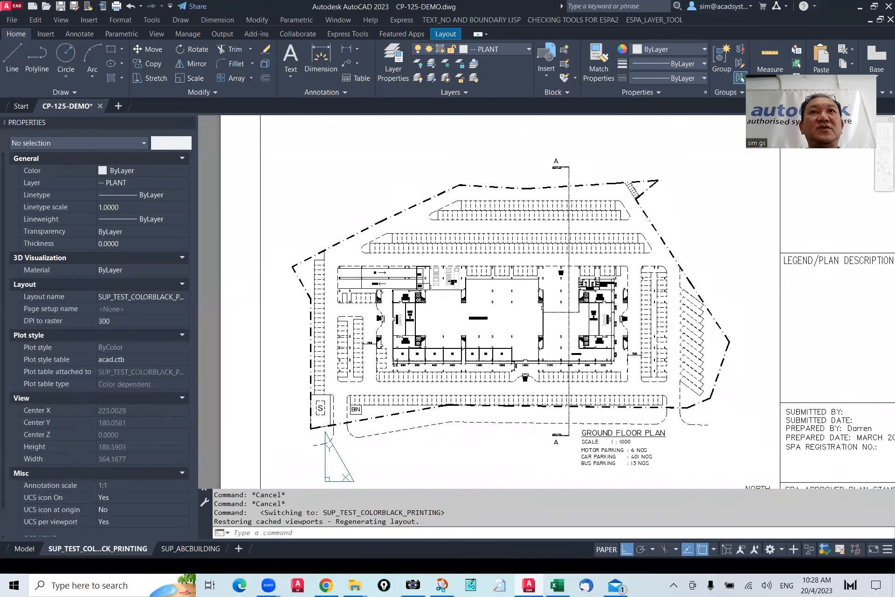
{"action": "scroll", "coordinate": [442, 257], "scroll_direction": "down", "scroll_amount": 3}
{"action": "left_click", "coordinate": [338, 211]}
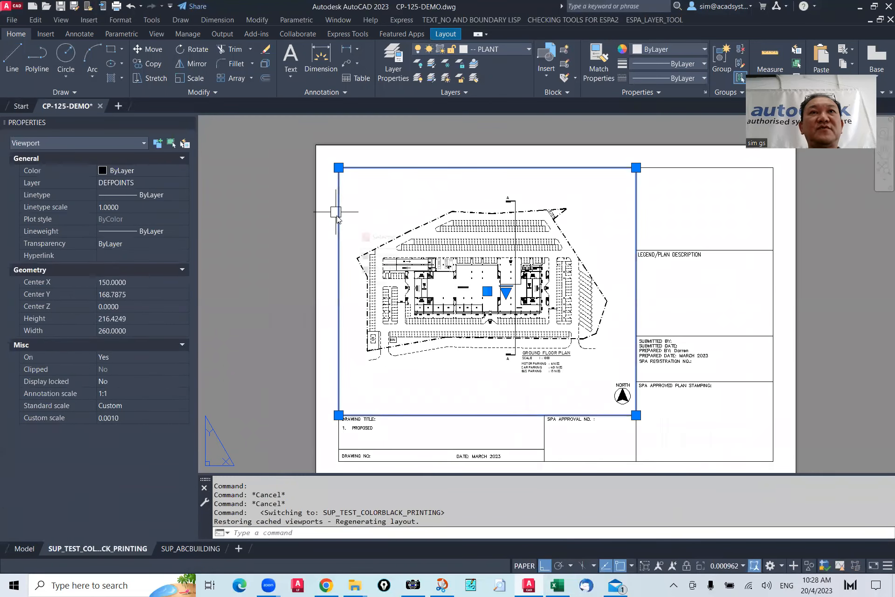
{"action": "key", "text": "Escape"}
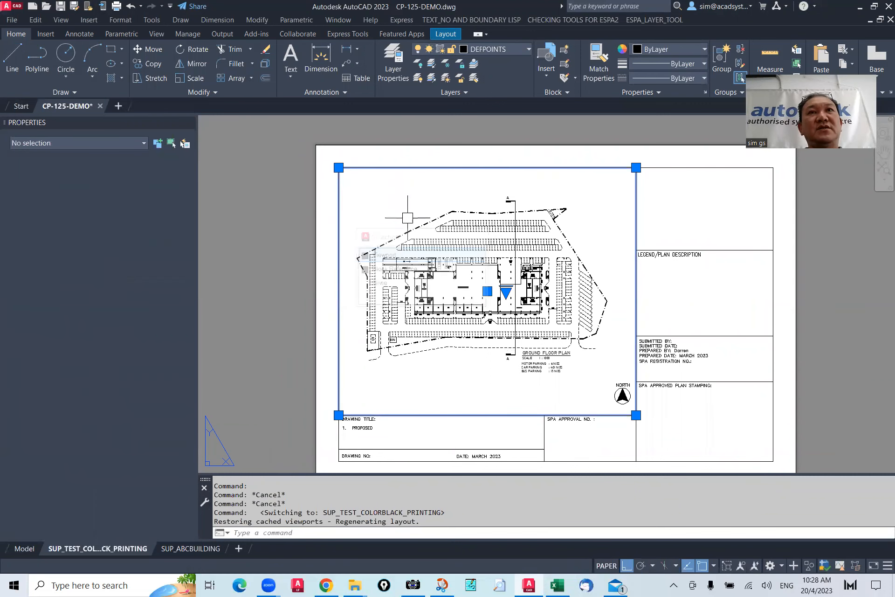
Activate the floor plan viewport on the sheet and open the layer manager
{"action": "double_click", "coordinate": [410, 216]}
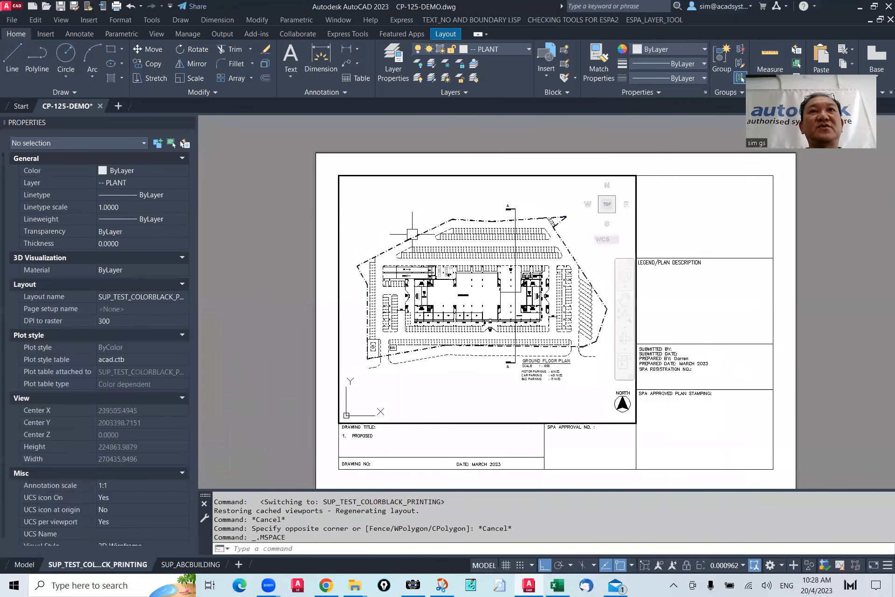
{"action": "type", "text": "LA"}
{"action": "key", "text": "Return"}
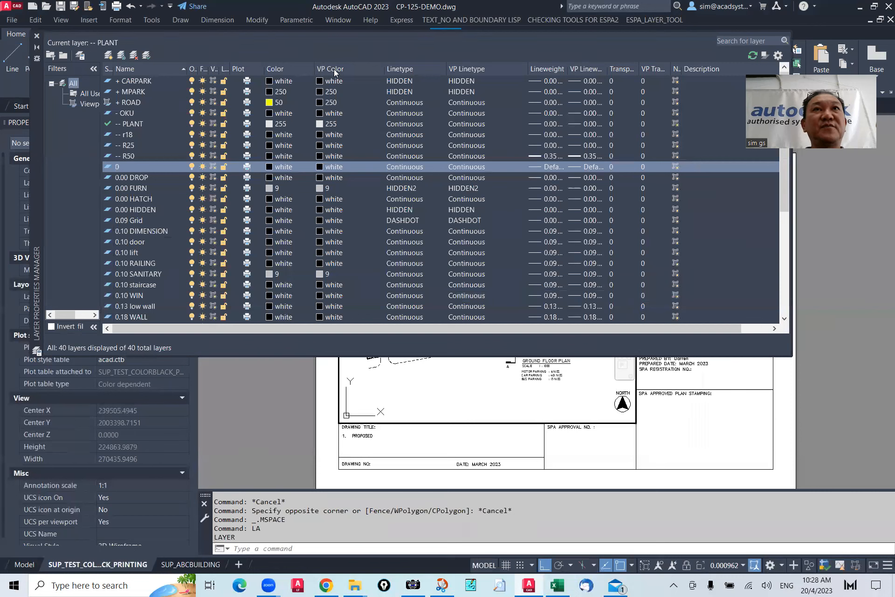
Set the viewport colour of the + ROAD layer to yellow and check the plan in the viewport
{"action": "left_click", "coordinate": [321, 103]}
{"action": "left_click", "coordinate": [321, 103]}
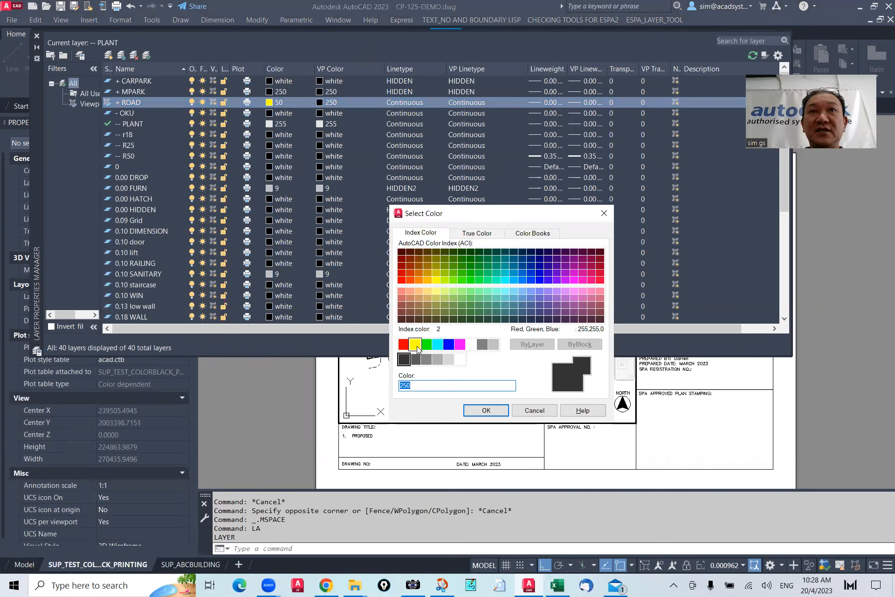
{"action": "left_click", "coordinate": [404, 360]}
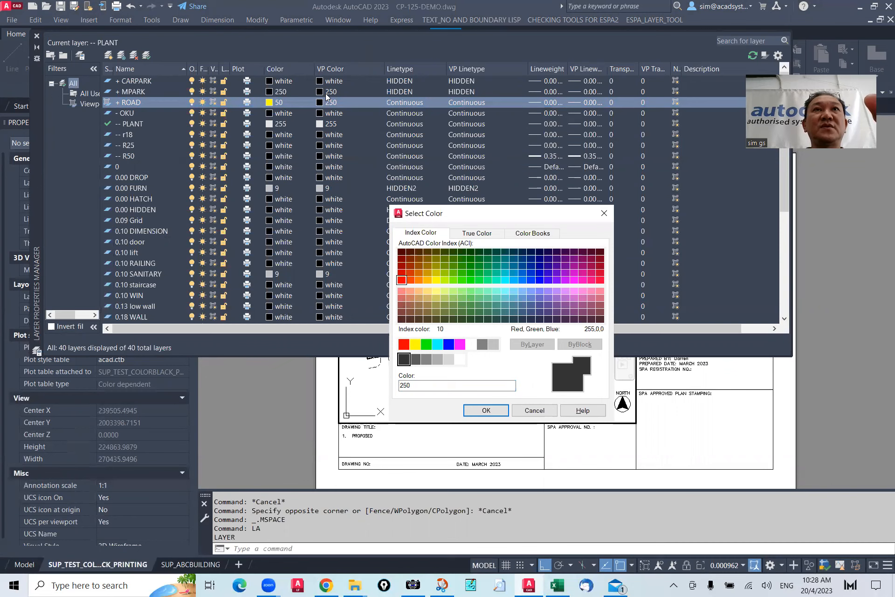
{"action": "left_click", "coordinate": [414, 345]}
{"action": "left_click", "coordinate": [486, 410]}
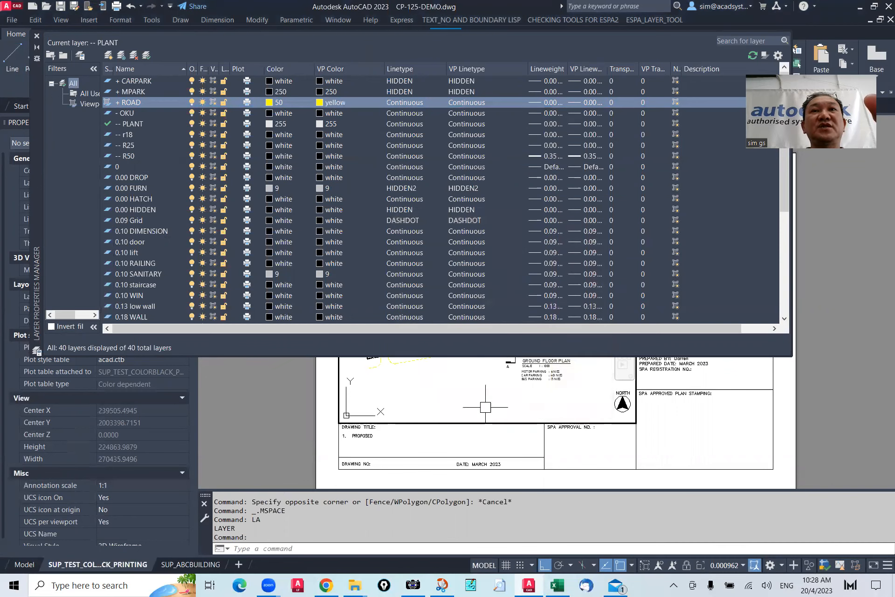
{"action": "left_click", "coordinate": [37, 35]}
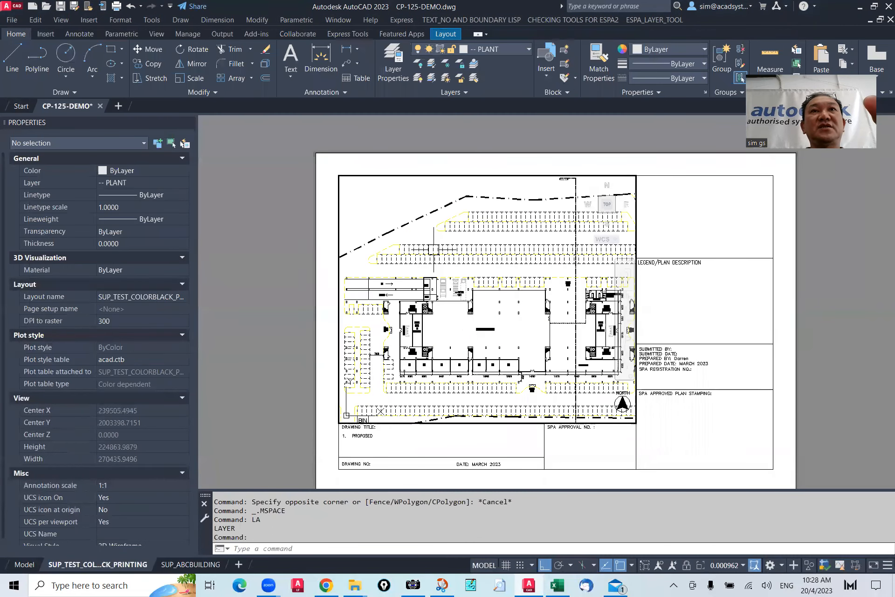
{"action": "scroll", "coordinate": [439, 253], "scroll_direction": "up", "scroll_amount": 2}
{"action": "scroll", "coordinate": [440, 253], "scroll_direction": "down", "scroll_amount": 2}
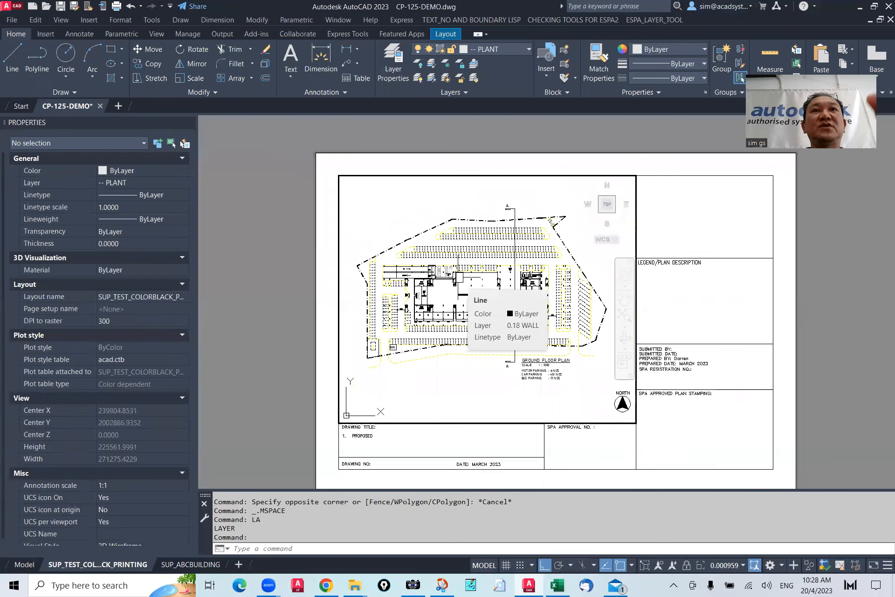
Widen the layer list's Lock column and set the viewport colour of the + ROAD layer to 250
{"action": "type", "text": "LA"}
{"action": "key", "text": "Return"}
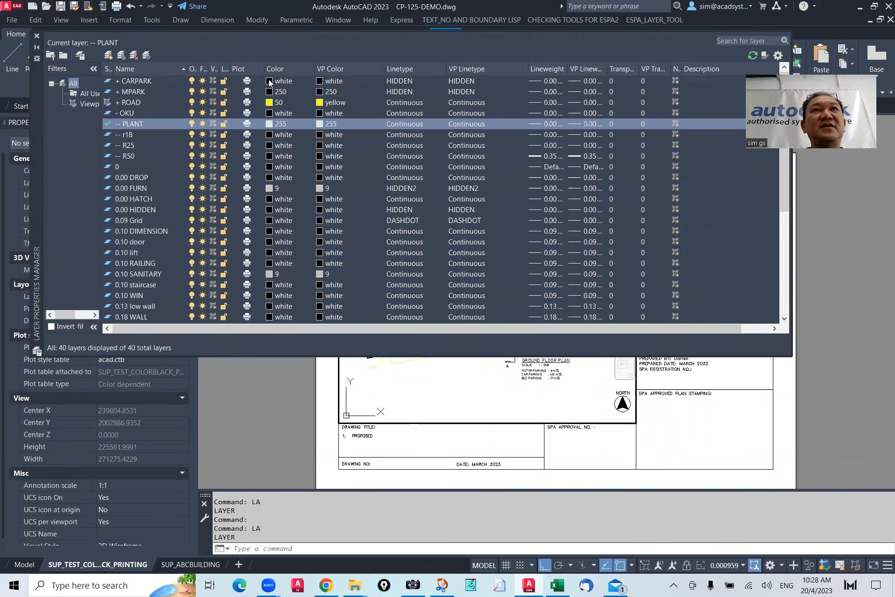
{"action": "left_click_drag", "start_coordinate": [230, 69], "coordinate": [203, 68]}
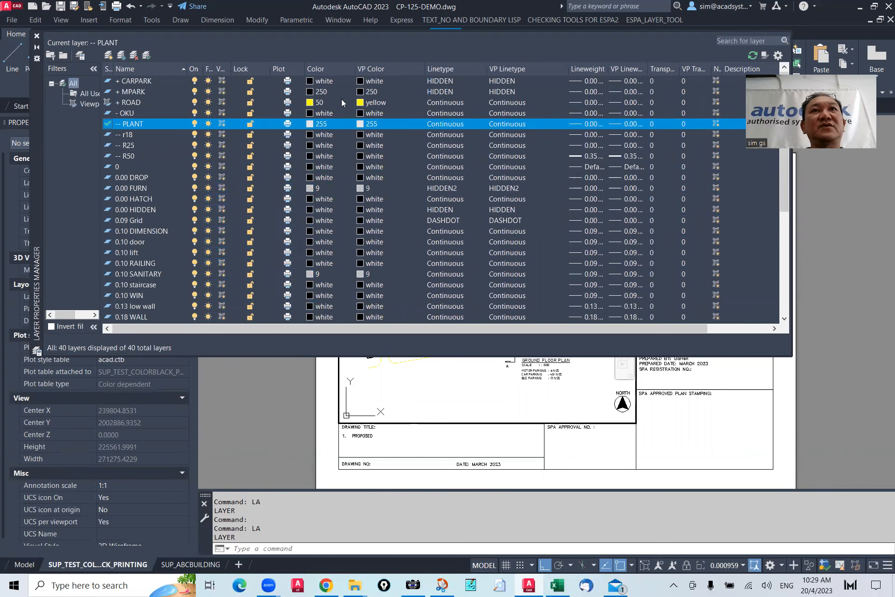
{"action": "left_click", "coordinate": [371, 103]}
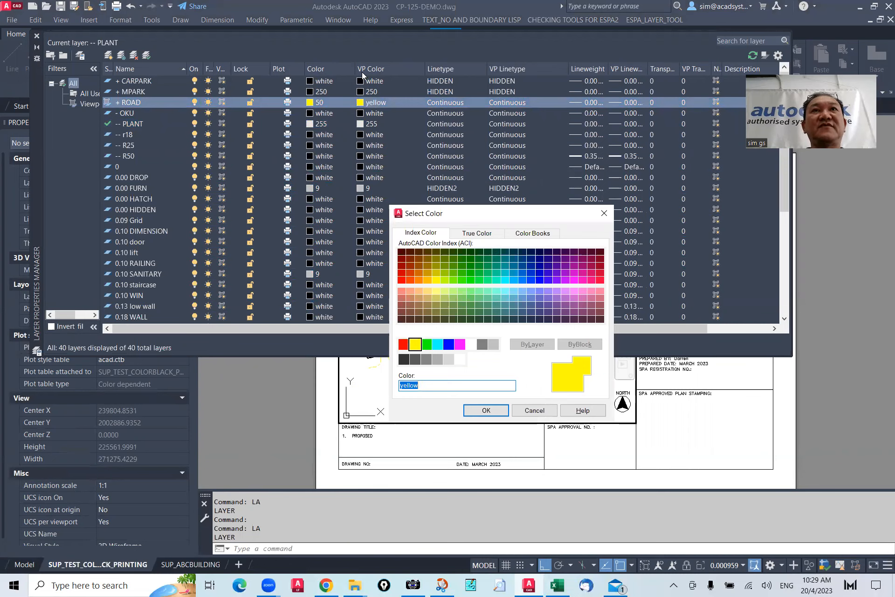
{"action": "left_click", "coordinate": [404, 359]}
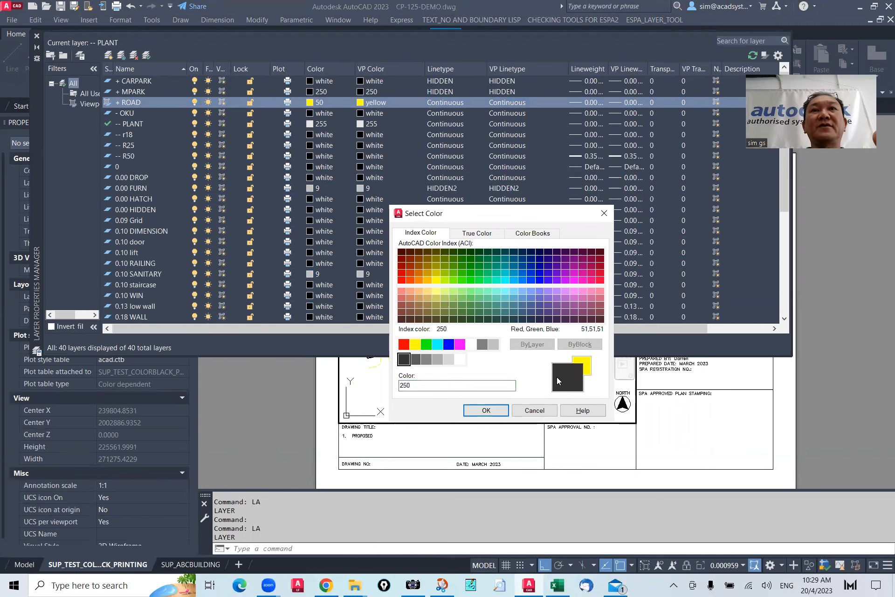
{"action": "left_click", "coordinate": [486, 411]}
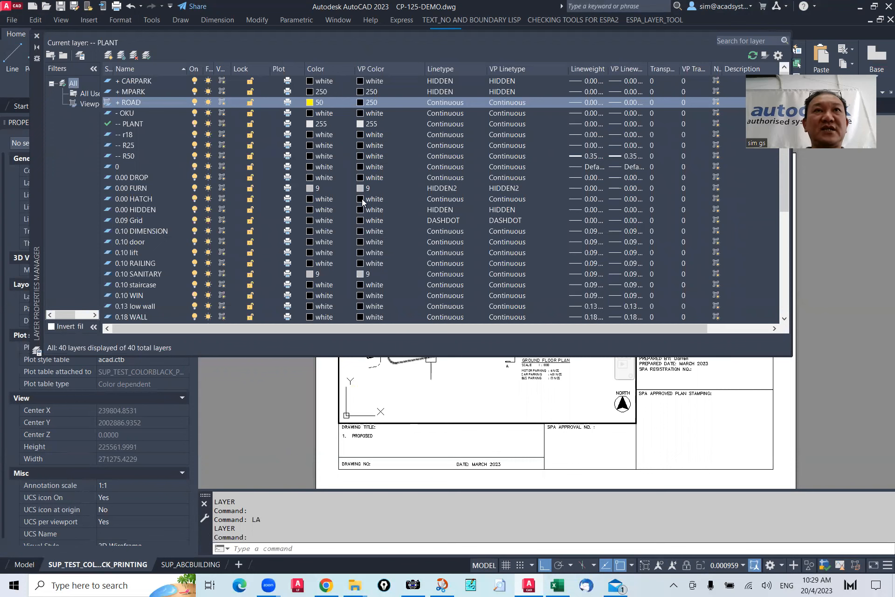
Set the viewport colour of the ESPA_SITE_BOUNDARY layer to red and return to paper space
{"action": "scroll", "coordinate": [367, 210], "scroll_direction": "down", "scroll_amount": 3}
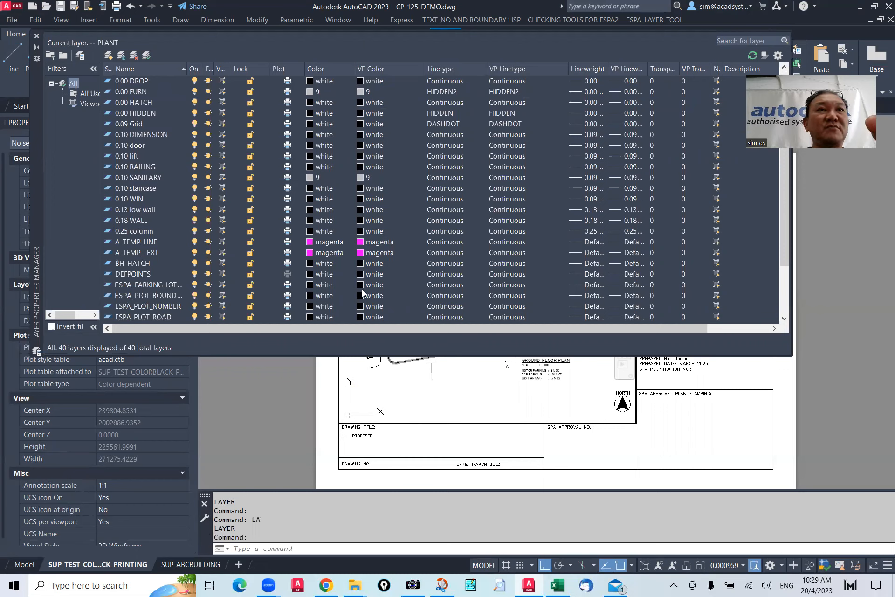
{"action": "scroll", "coordinate": [363, 293], "scroll_direction": "down", "scroll_amount": 1}
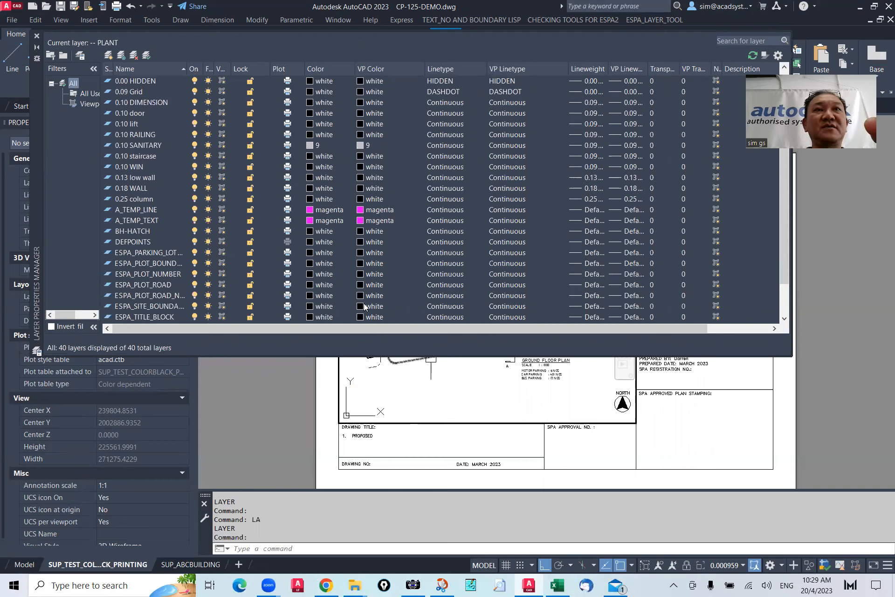
{"action": "left_click", "coordinate": [360, 306]}
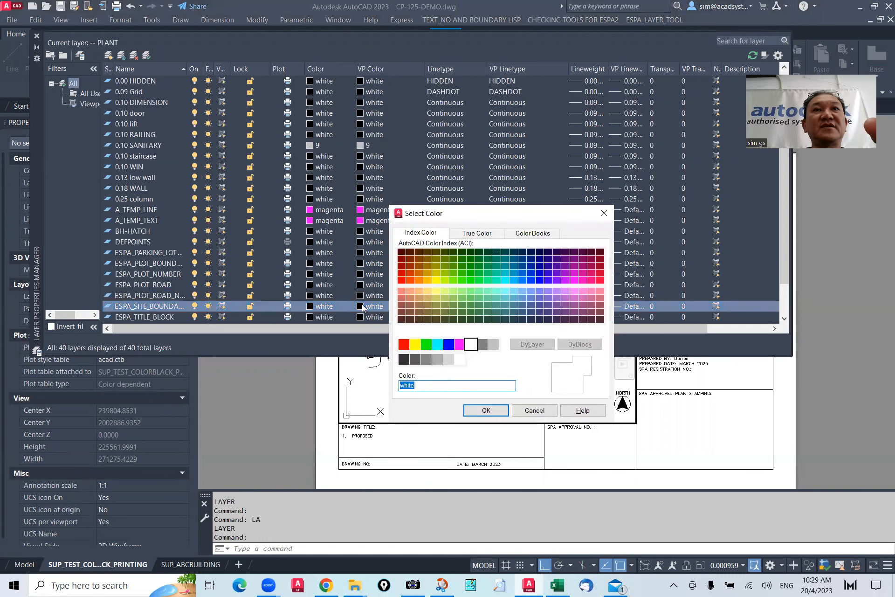
{"action": "left_click", "coordinate": [404, 345]}
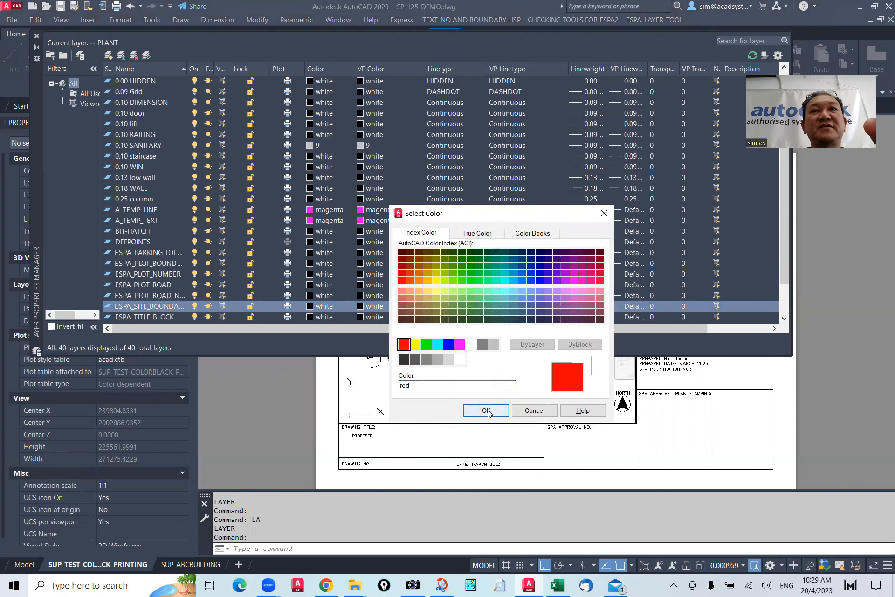
{"action": "left_click", "coordinate": [486, 410]}
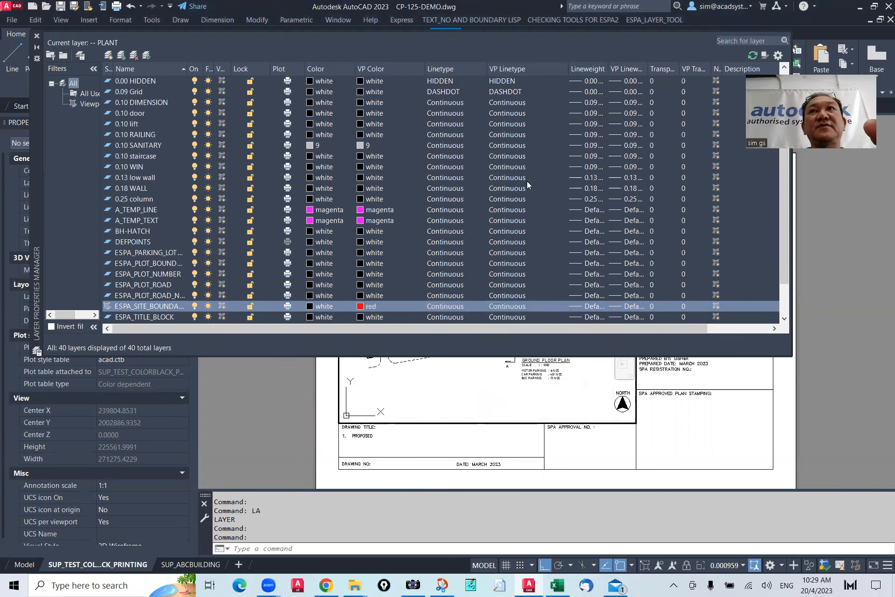
{"action": "left_click", "coordinate": [36, 36]}
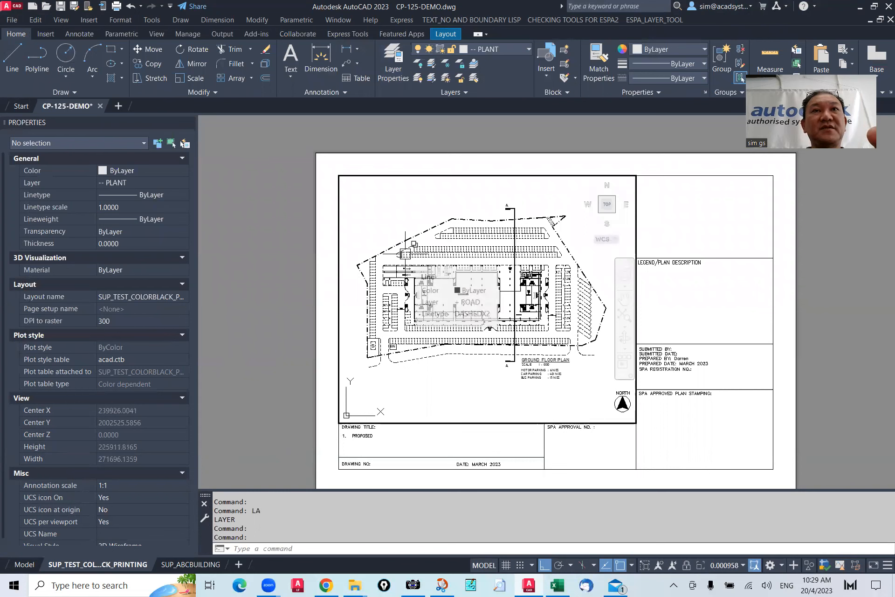
{"action": "double_click", "coordinate": [282, 255]}
{"action": "type", "text": "SAVE"}
{"action": "key", "text": "Return"}
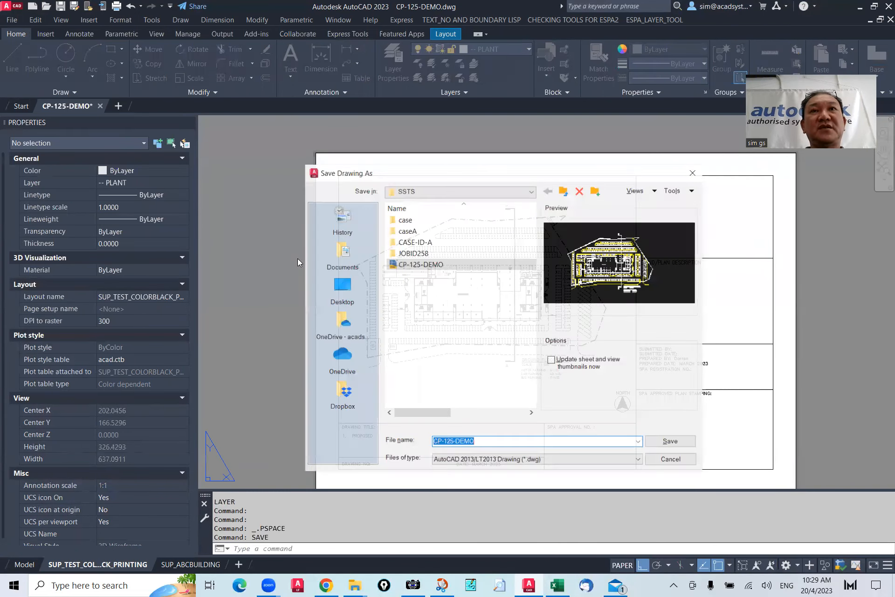
{"action": "left_click", "coordinate": [672, 460]}
In model space, set the colour of the + CARPARK layer to green index colour 70
{"action": "scroll", "coordinate": [473, 256], "scroll_direction": "up", "scroll_amount": 3}
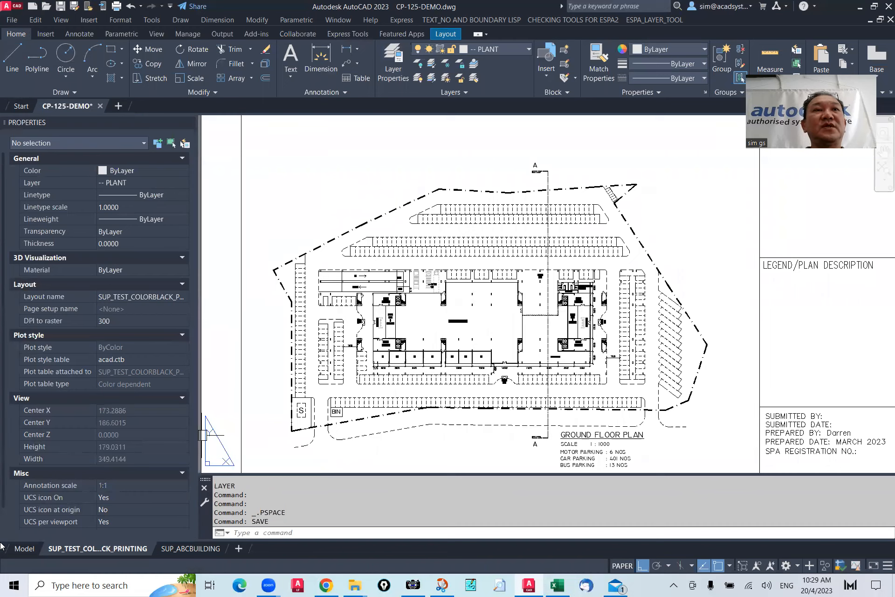
{"action": "left_click", "coordinate": [28, 549]}
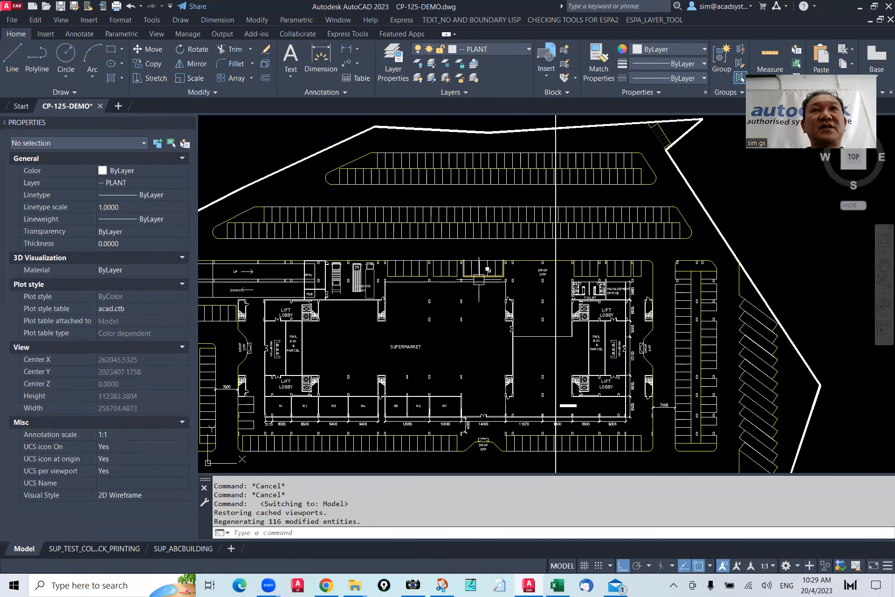
{"action": "left_click", "coordinate": [491, 47]}
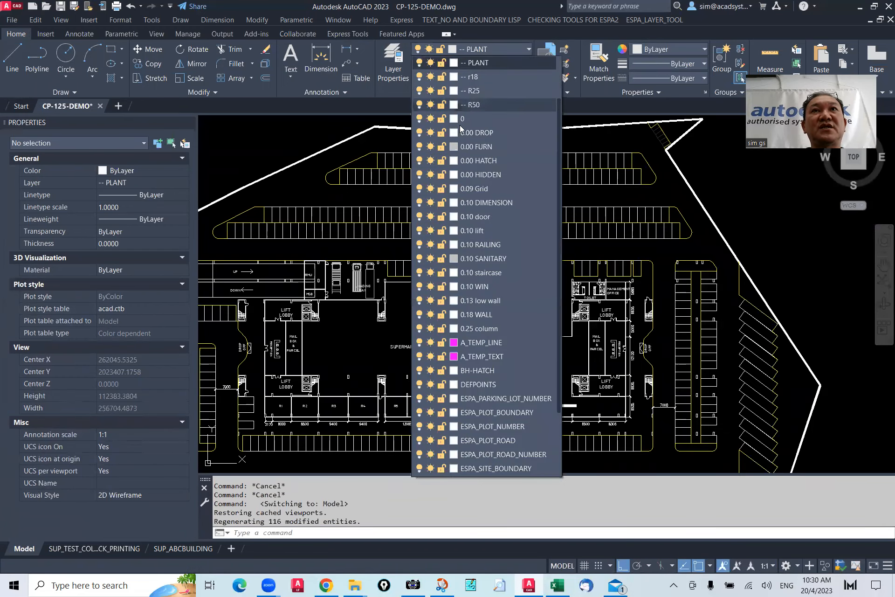
{"action": "left_click", "coordinate": [606, 172]}
{"action": "left_click", "coordinate": [499, 49]}
{"action": "left_click", "coordinate": [454, 62]}
{"action": "left_click", "coordinate": [454, 280]}
{"action": "left_click", "coordinate": [486, 410]}
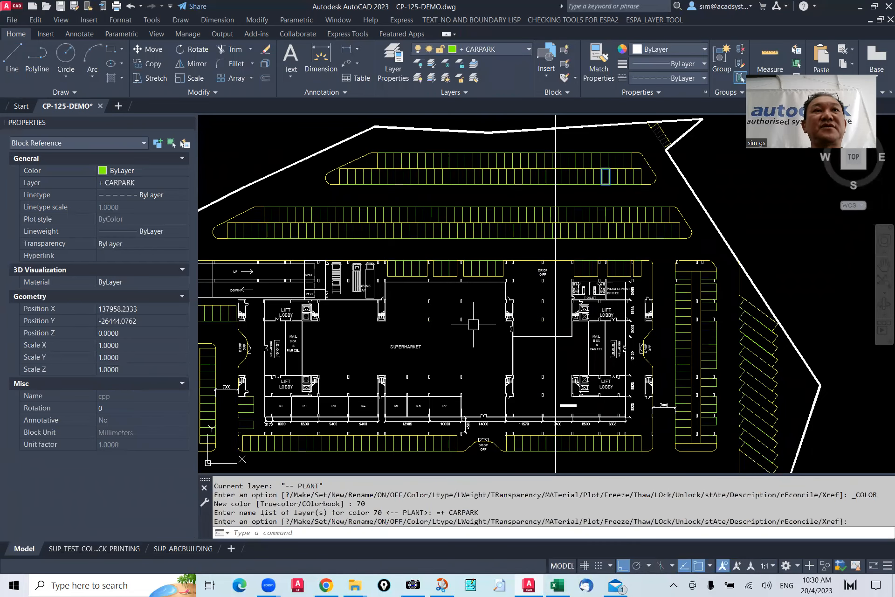
In the SUP_TEST_COLORBLACK_PRINTING layout, activate the plan viewport and set the viewport colour of the + CARPARK layer to 250
{"action": "left_click", "coordinate": [87, 549]}
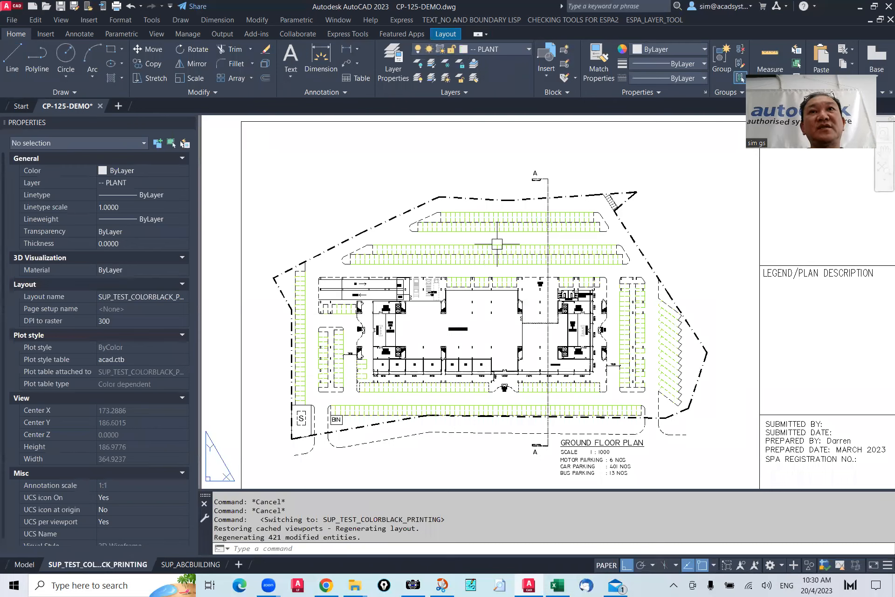
{"action": "double_click", "coordinate": [343, 198]}
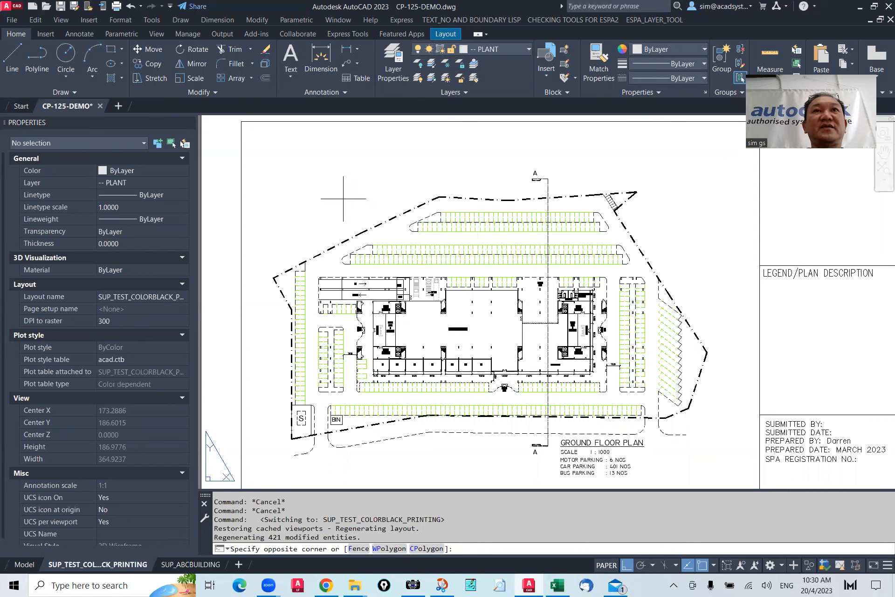
{"action": "type", "text": "LA"}
{"action": "key", "text": "Return"}
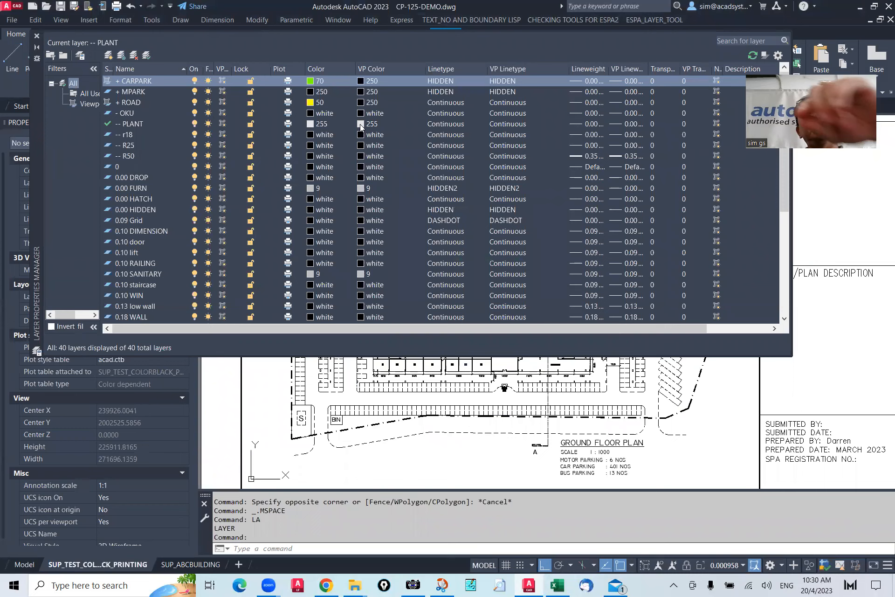
{"action": "left_click", "coordinate": [36, 35]}
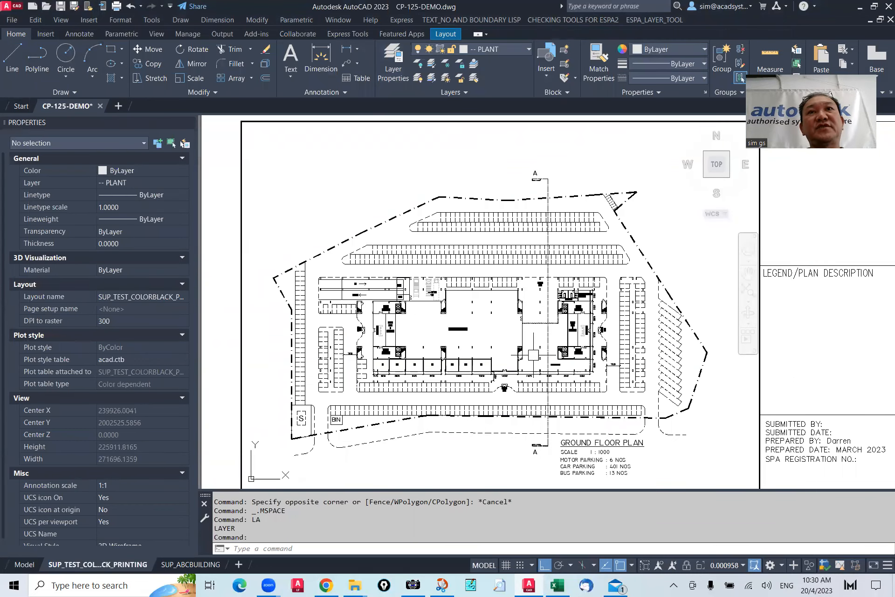
Preview the plot of the printing layout with the plot area set to Layout, and cancel without plotting
{"action": "type", "text": "PLOT"}
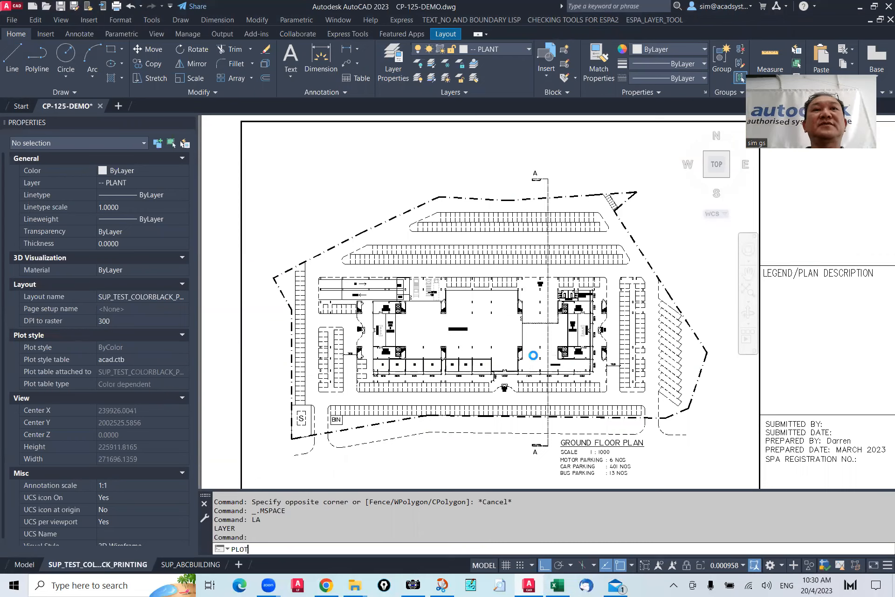
{"action": "key", "text": "Return"}
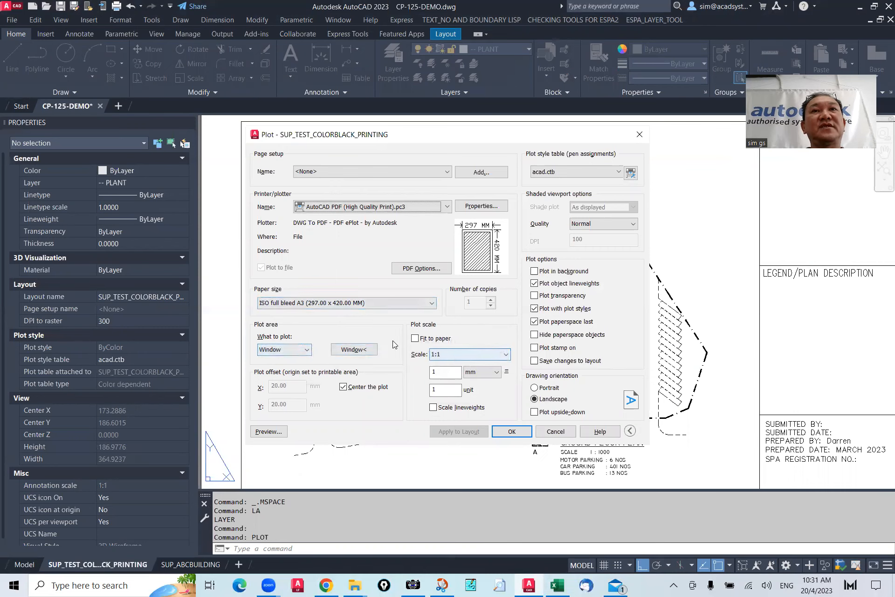
{"action": "left_click", "coordinate": [294, 350]}
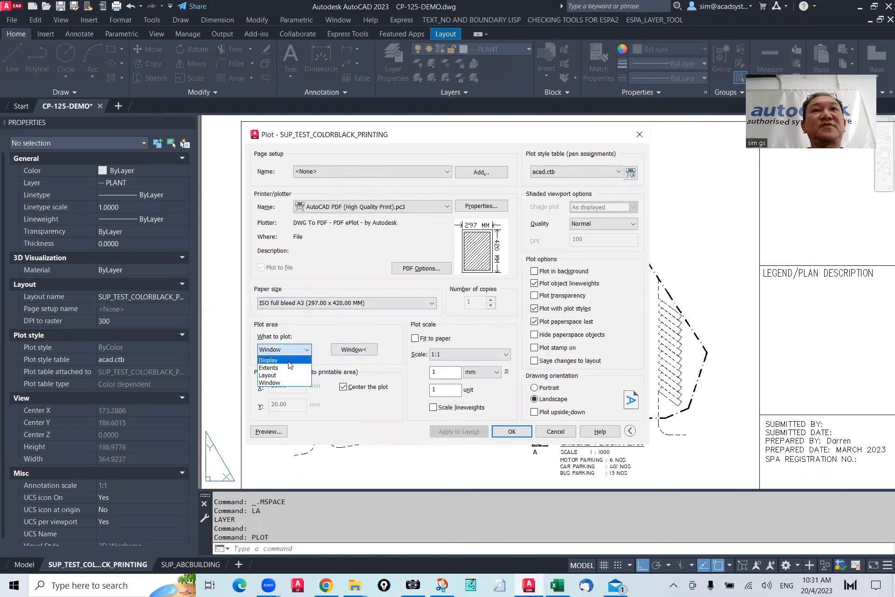
{"action": "left_click", "coordinate": [288, 362]}
{"action": "left_click", "coordinate": [285, 350]}
{"action": "left_click", "coordinate": [273, 375]}
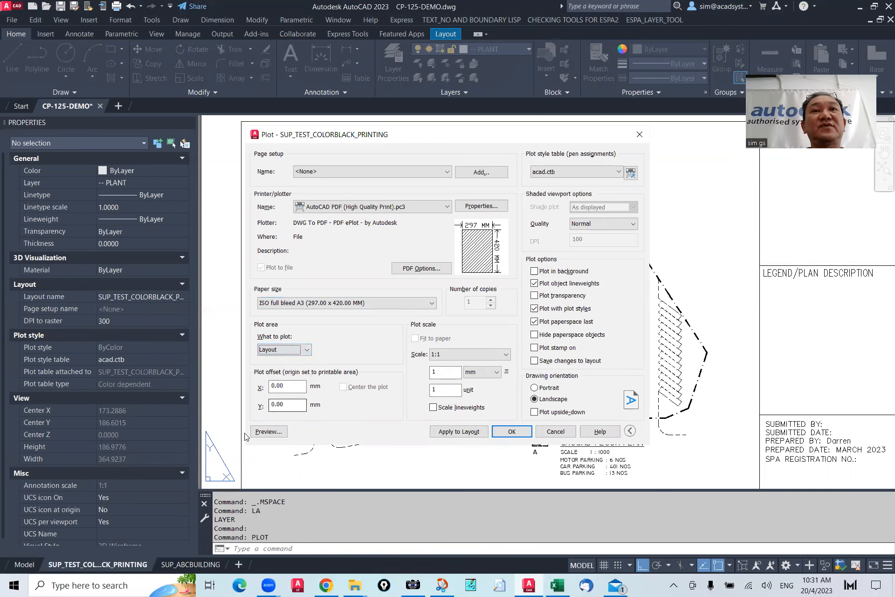
{"action": "left_click", "coordinate": [270, 431]}
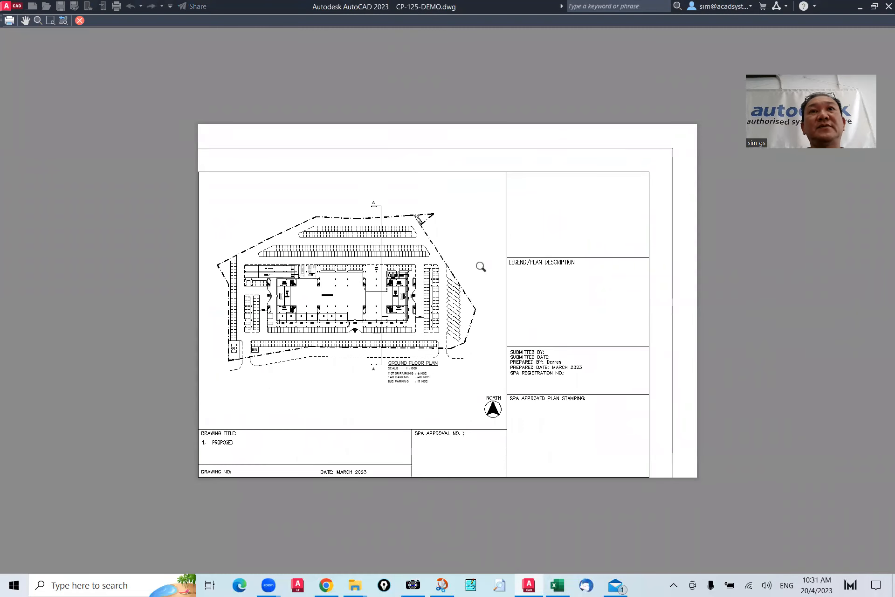
{"action": "key", "text": "Escape"}
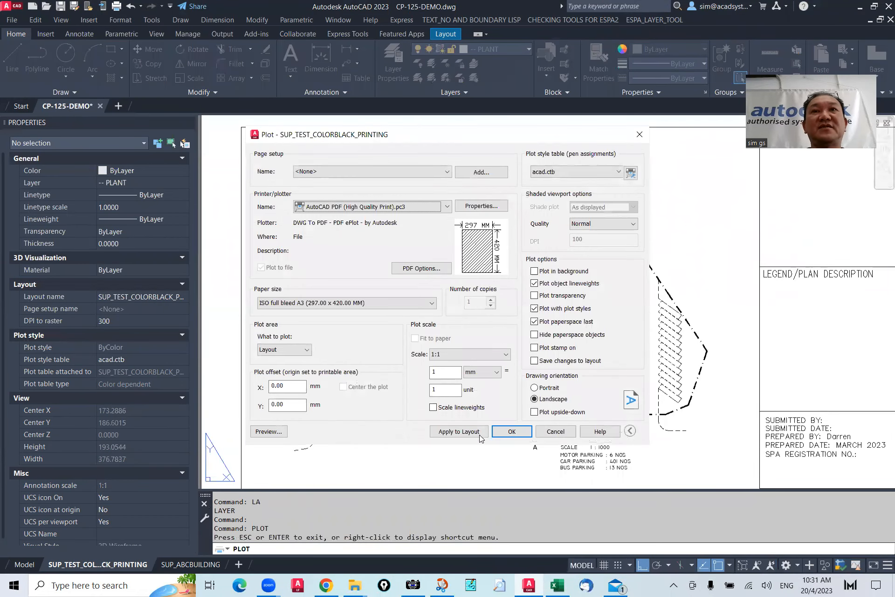
{"action": "left_click", "coordinate": [550, 433]}
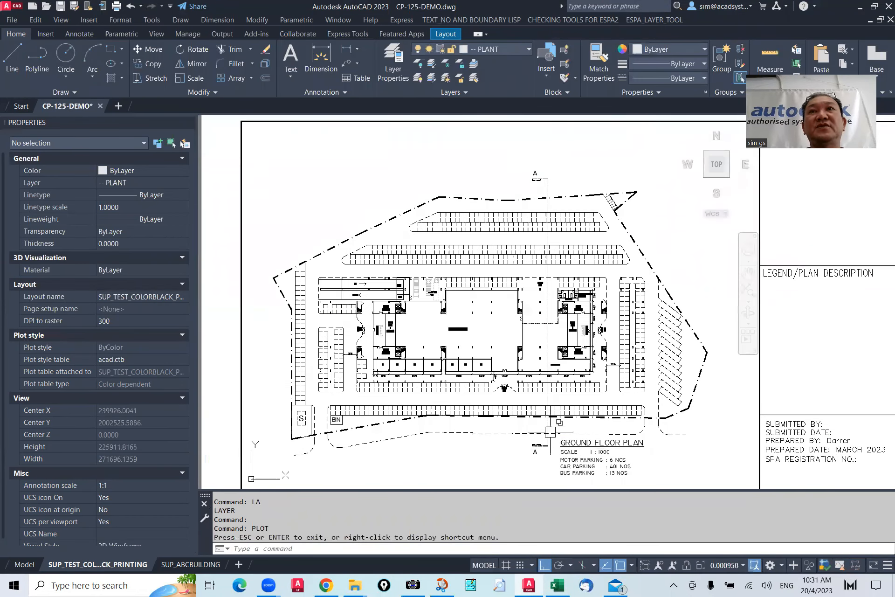
Review the layers' viewport colours in the printing layout and compare them with the layer colours in model space
{"action": "type", "text": "LA"}
{"action": "key", "text": "Return"}
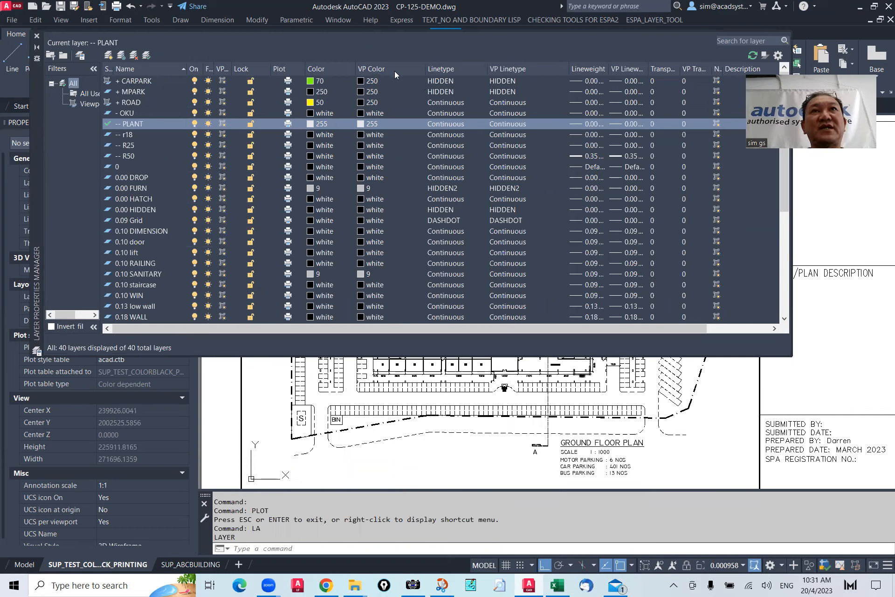
{"action": "left_click", "coordinate": [24, 565]}
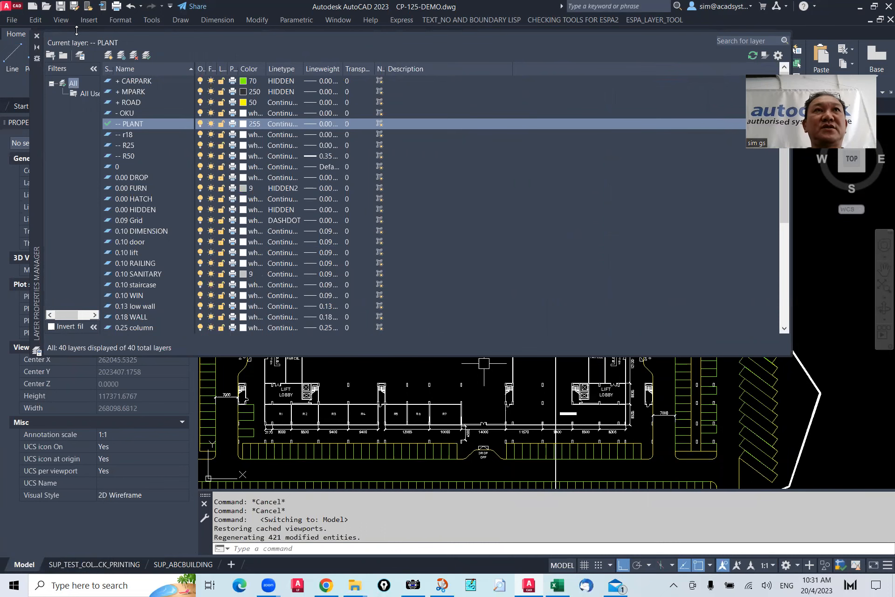
{"action": "left_click", "coordinate": [37, 35]}
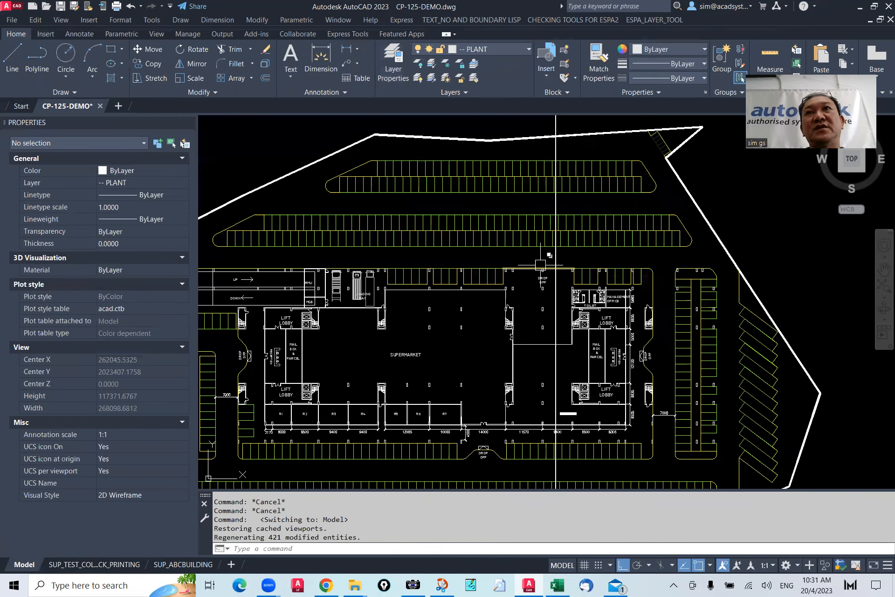
{"action": "mouse_move", "coordinate": [541, 264]}
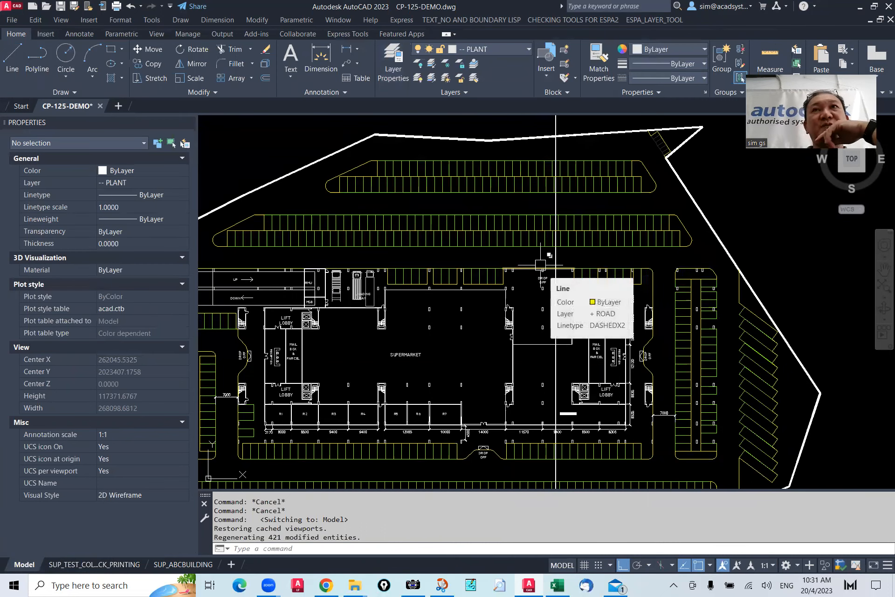